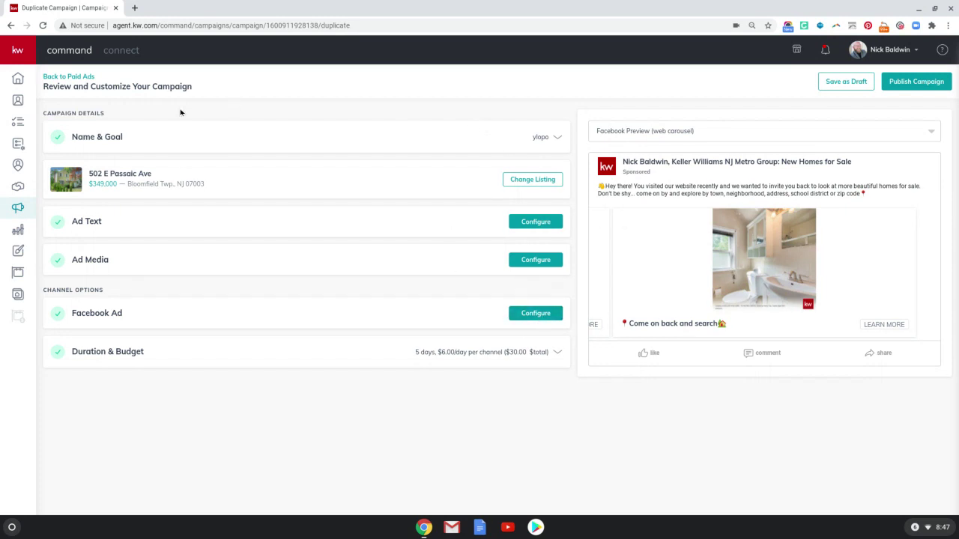
# - In the Facebook Ad settings, remove the ylopo and ypriority audiences from targeting
pyautogui.click(531, 321)
pyautogui.scroll(-2, 400, 314)
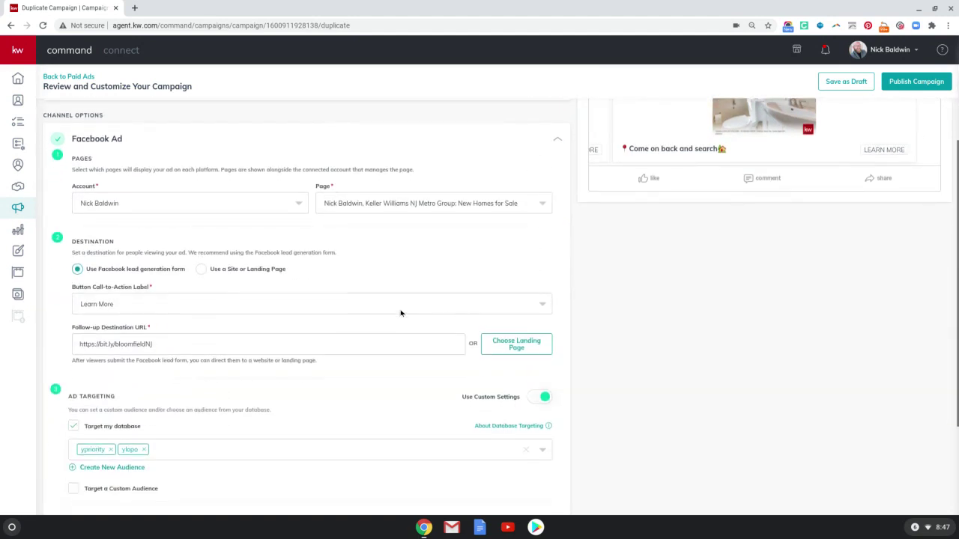
pyautogui.scroll(-1, 379, 310)
pyautogui.scroll(-1, 367, 313)
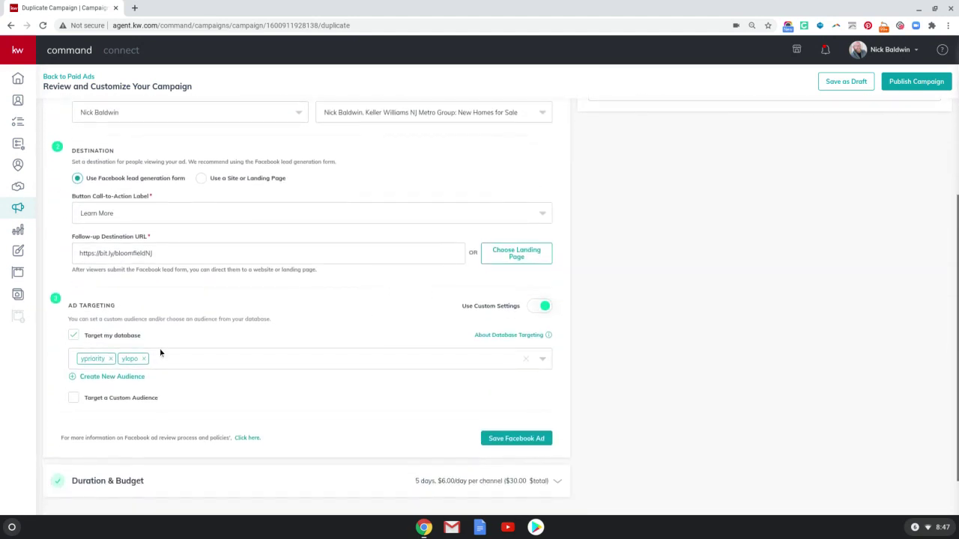
pyautogui.click(143, 359)
pyautogui.click(113, 359)
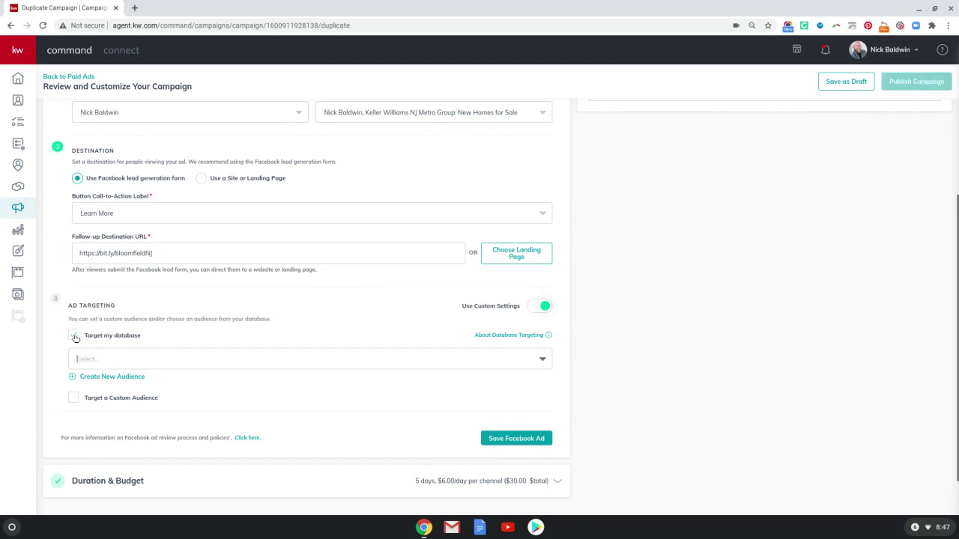
# - Leave database targeting on and custom audience off, with no database audience selected
pyautogui.click(74, 336)
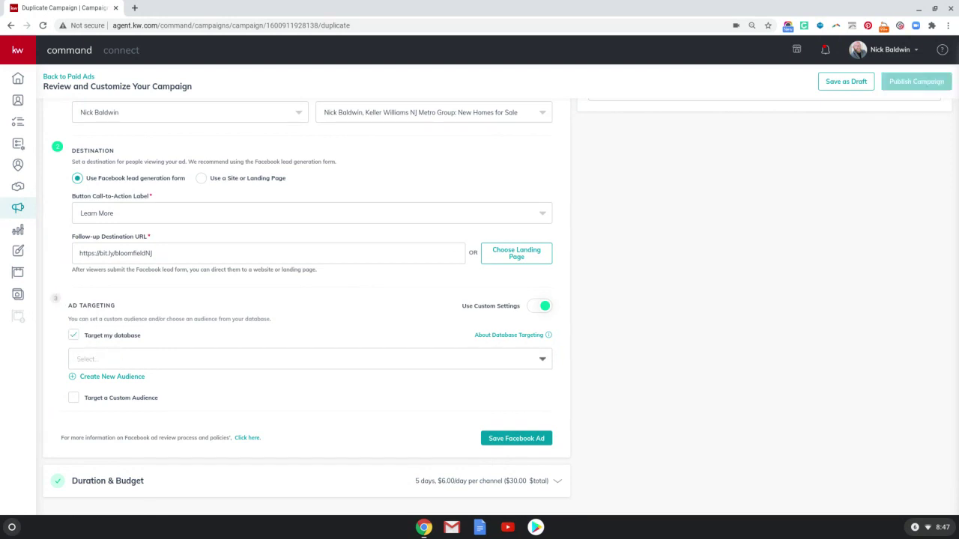
pyautogui.click(74, 399)
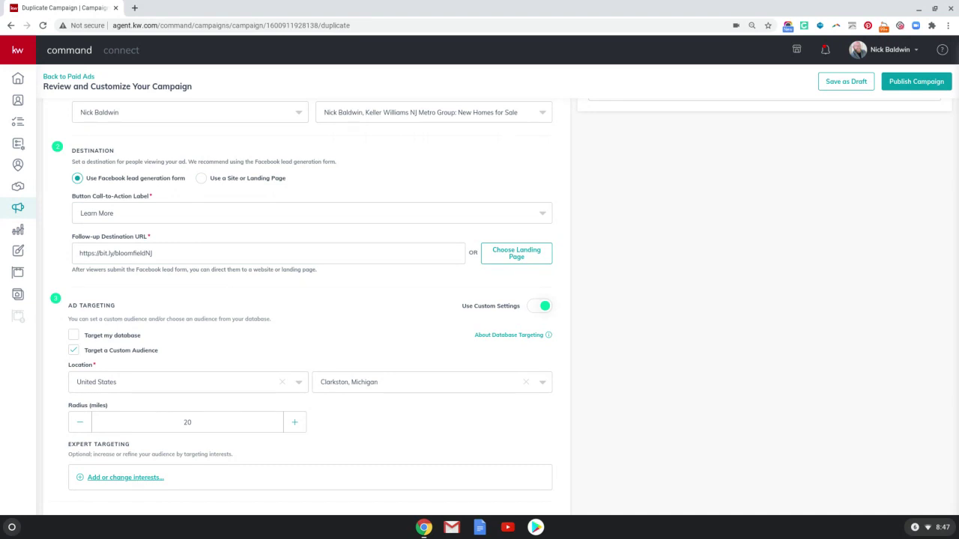
pyautogui.click(74, 337)
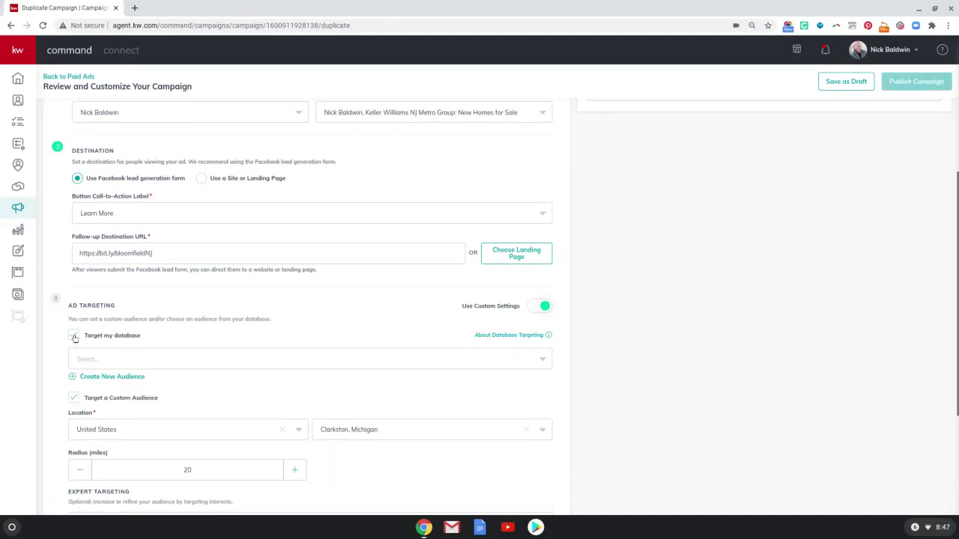
pyautogui.click(74, 399)
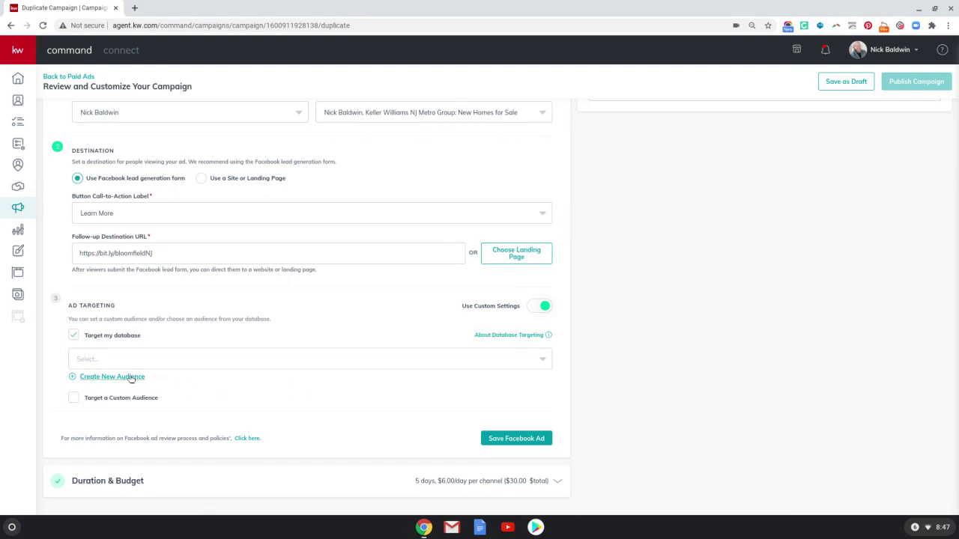
pyautogui.click(167, 365)
pyautogui.scroll(-5, 195, 409)
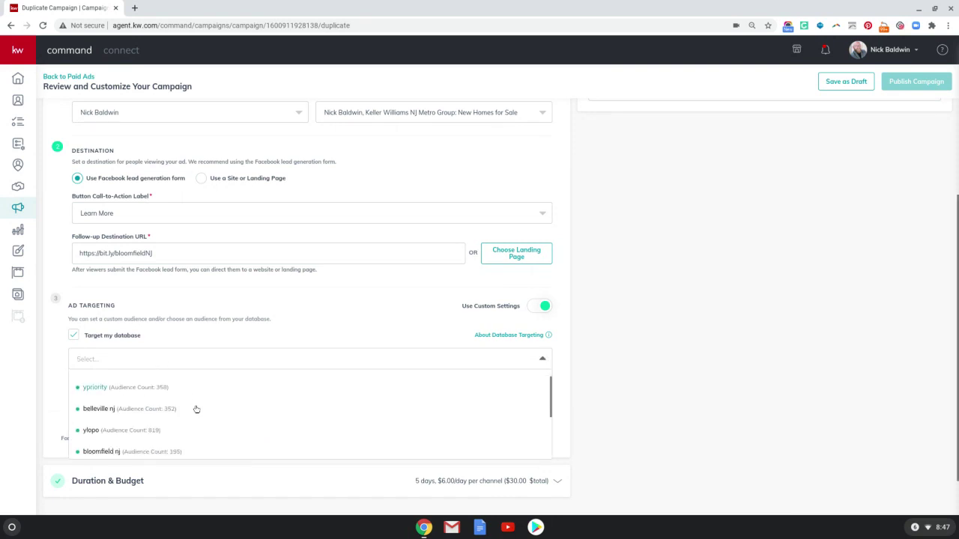
pyautogui.scroll(5, 195, 409)
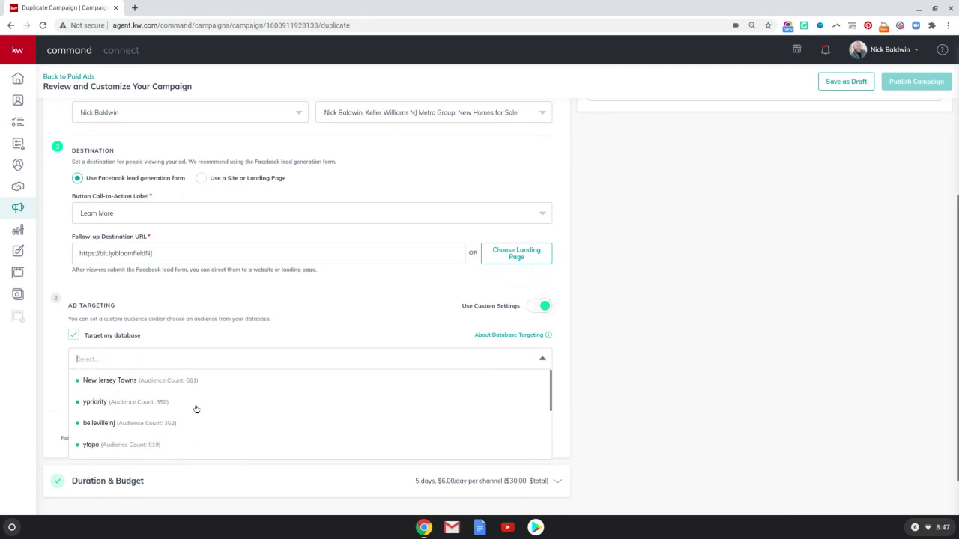
pyautogui.click(193, 333)
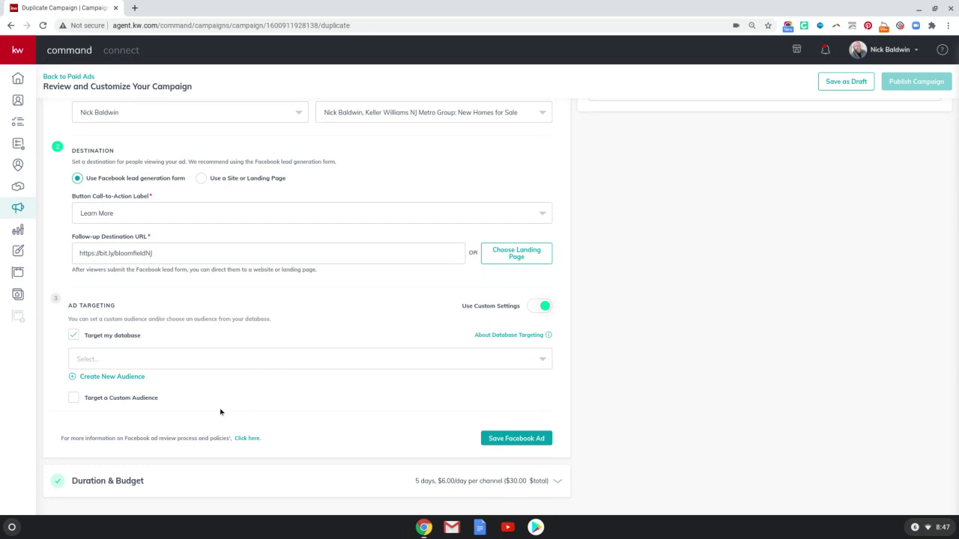
# - Start a new database audience including the tags 07003, bloomfield twp and facebooklead
pyautogui.click(112, 377)
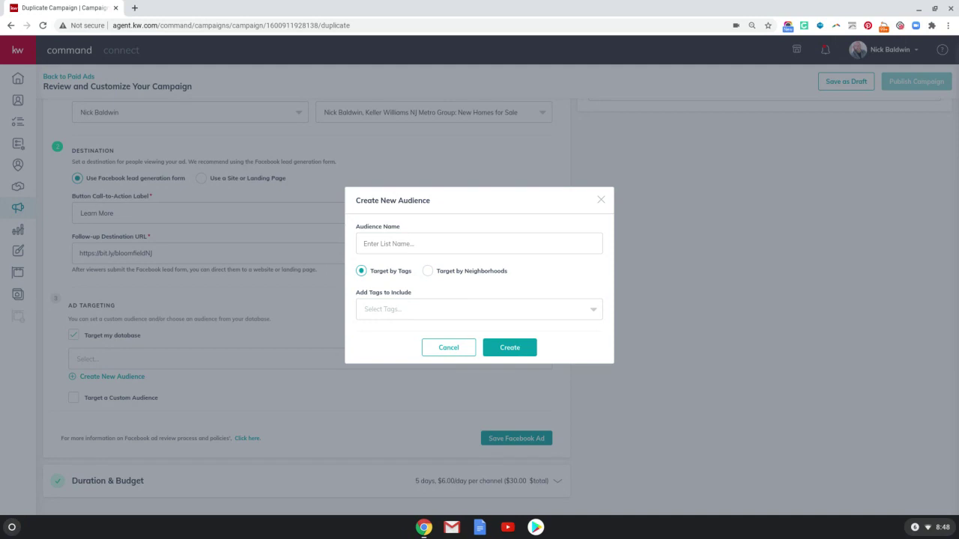
pyautogui.click(404, 310)
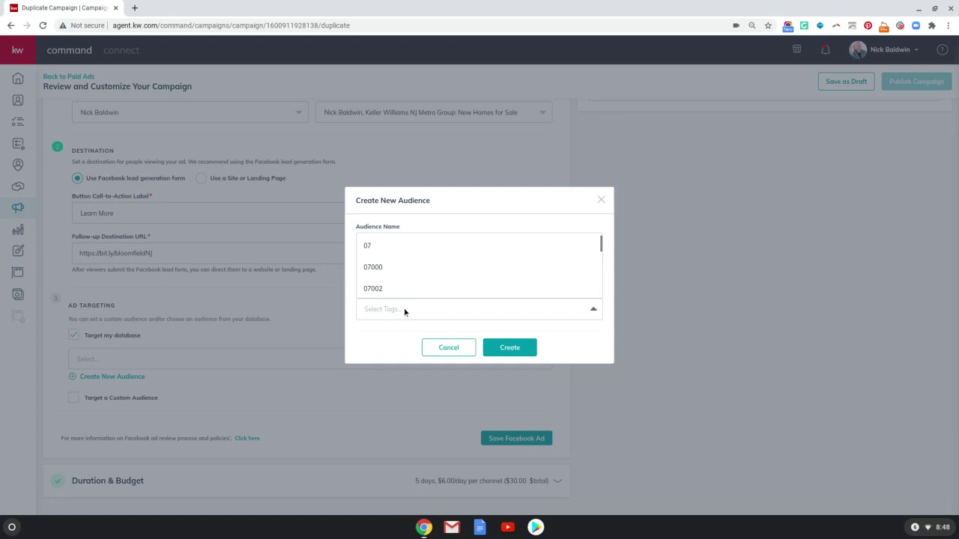
pyautogui.scroll(-1, 403, 270)
pyautogui.scroll(-3, 403, 270)
pyautogui.scroll(-1, 403, 270)
pyautogui.scroll(-5, 404, 265)
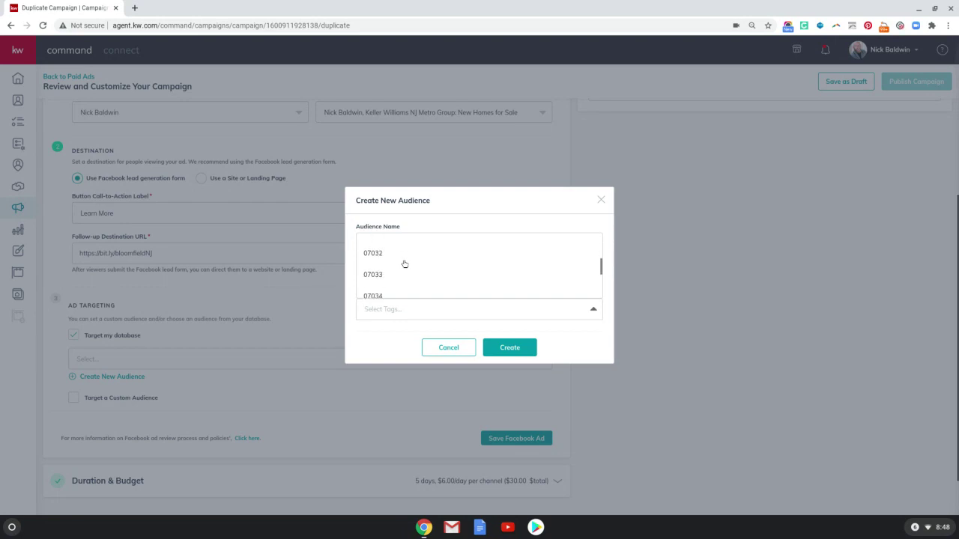
pyautogui.scroll(-1, 405, 265)
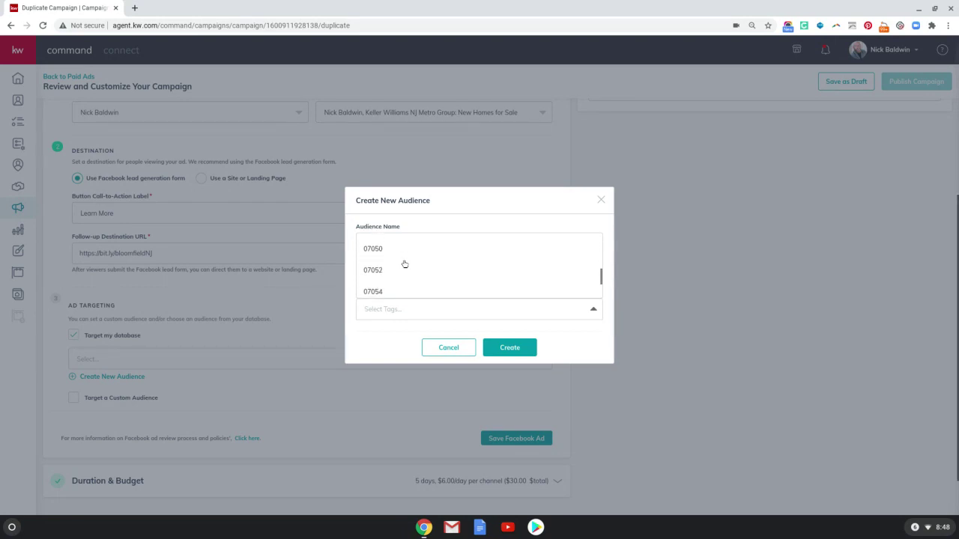
pyautogui.scroll(-1, 405, 265)
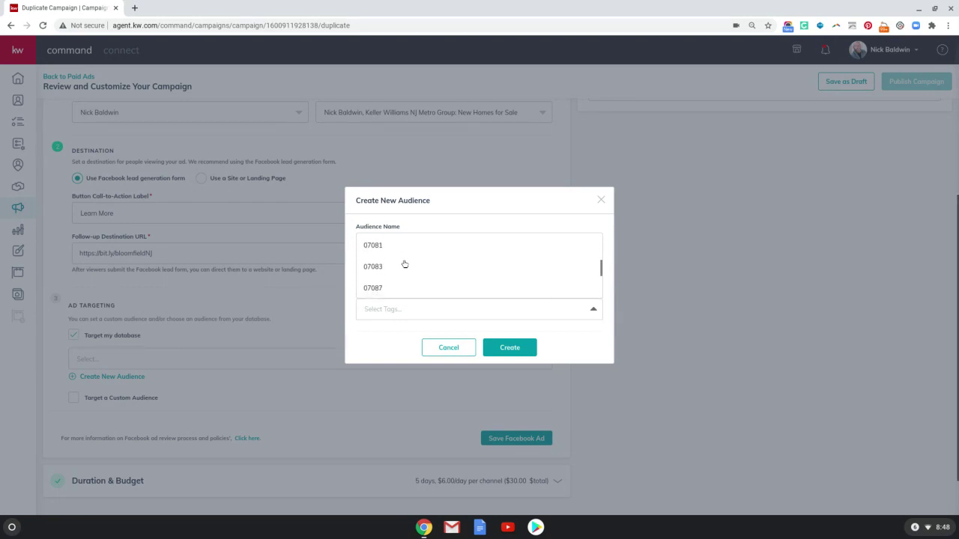
pyautogui.scroll(5, 404, 265)
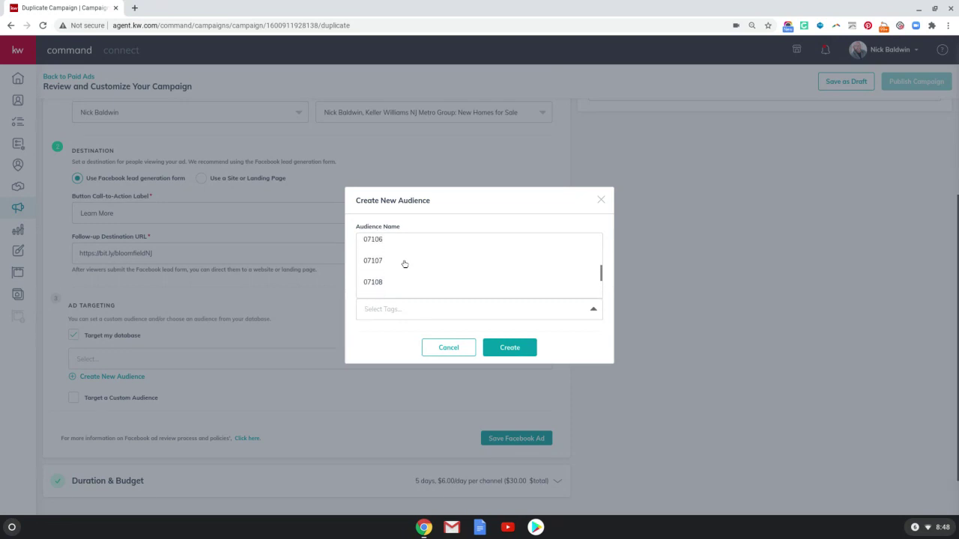
pyautogui.scroll(5, 404, 264)
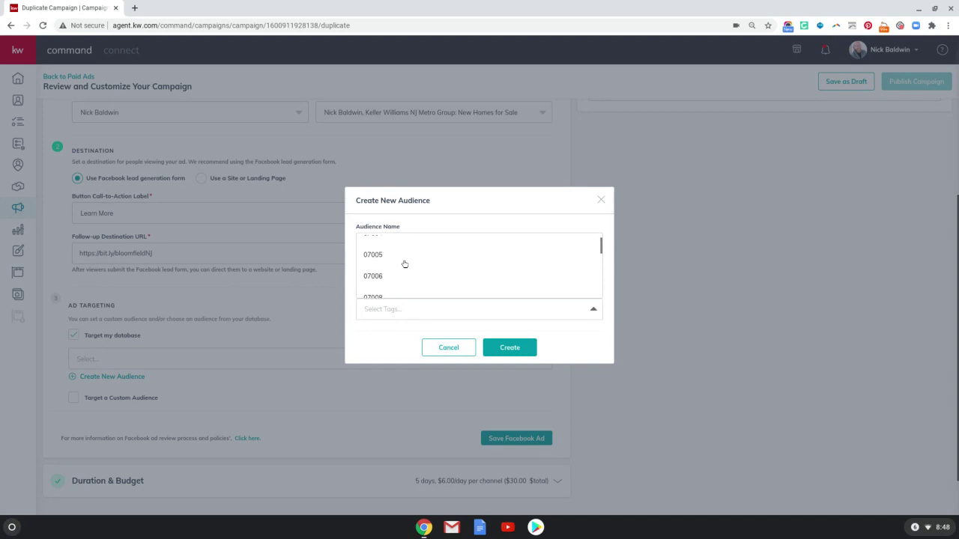
pyautogui.scroll(-1, 404, 265)
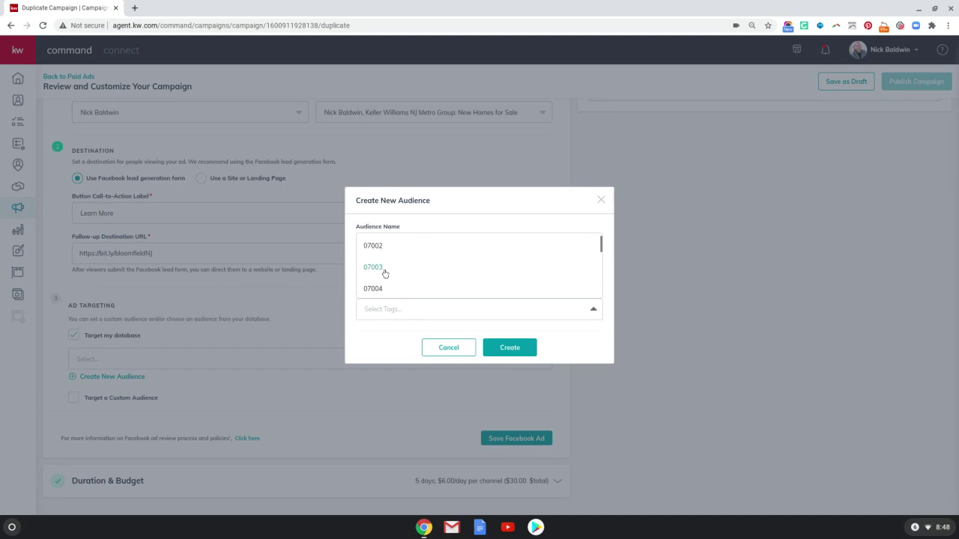
pyautogui.click(384, 274)
pyautogui.click(421, 313)
pyautogui.scroll(-20, 409, 274)
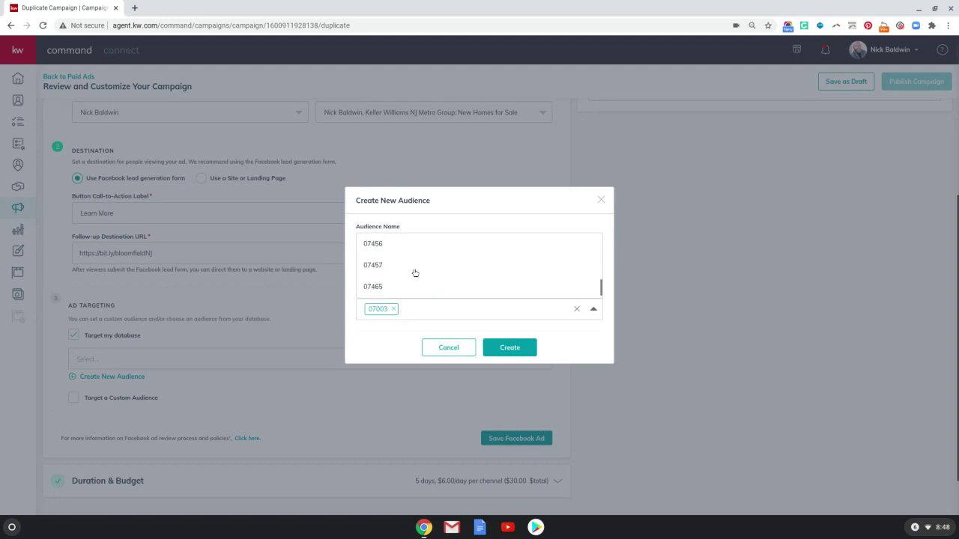
pyautogui.scroll(-2, 414, 274)
pyautogui.scroll(-10, 413, 275)
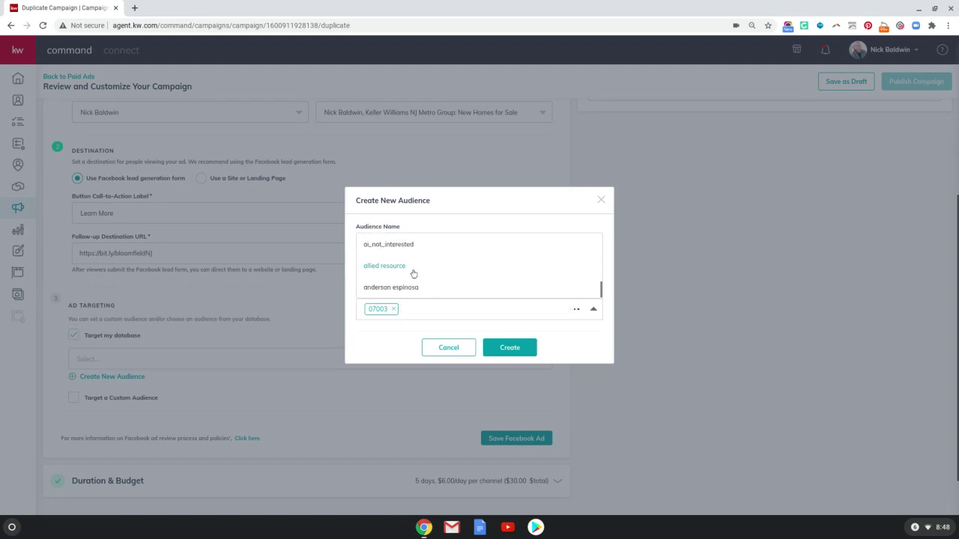
pyautogui.scroll(-5, 408, 278)
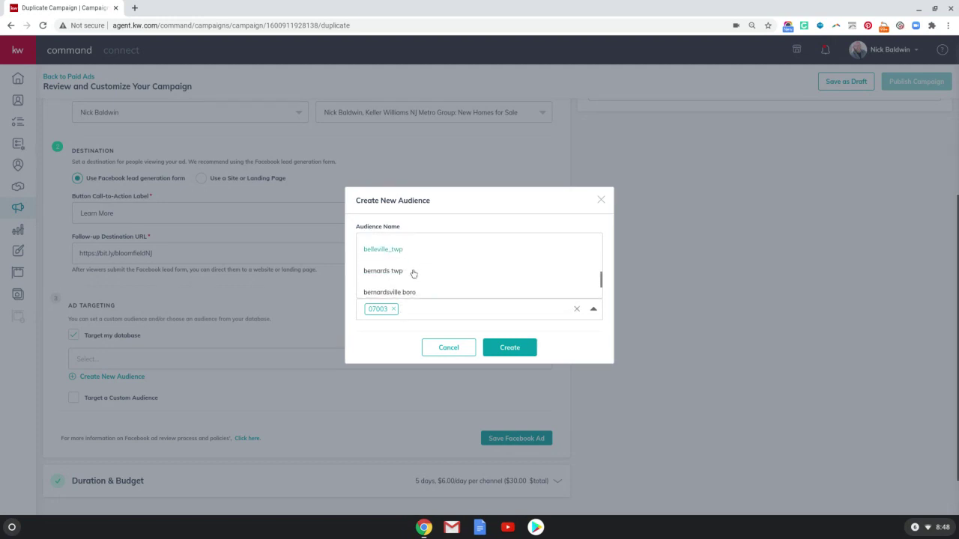
pyautogui.click(396, 285)
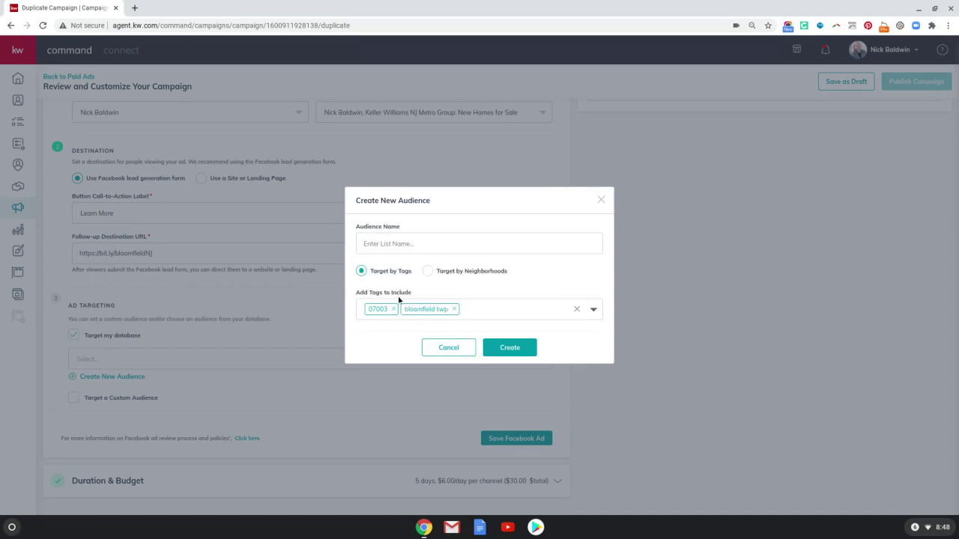
pyautogui.click(481, 313)
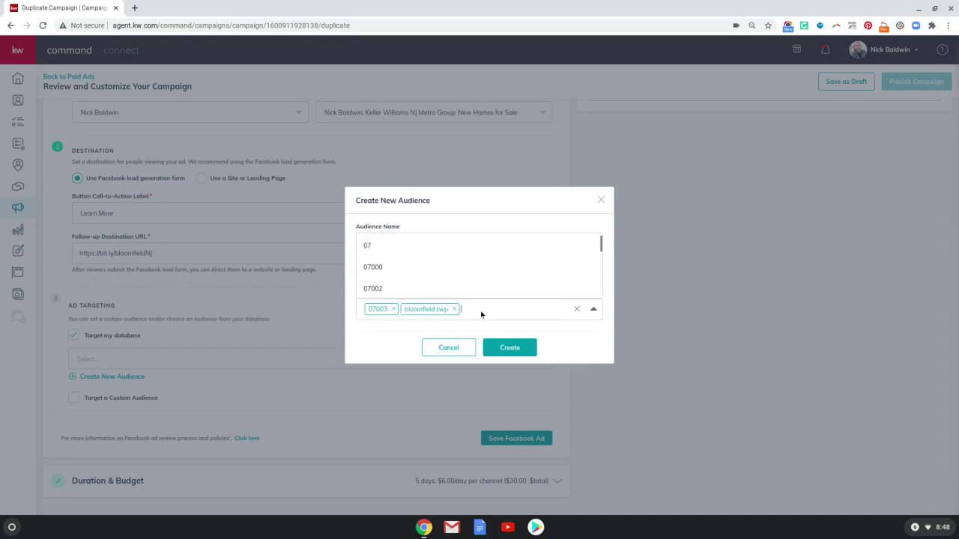
pyautogui.scroll(-5, 413, 269)
pyautogui.scroll(-10, 416, 265)
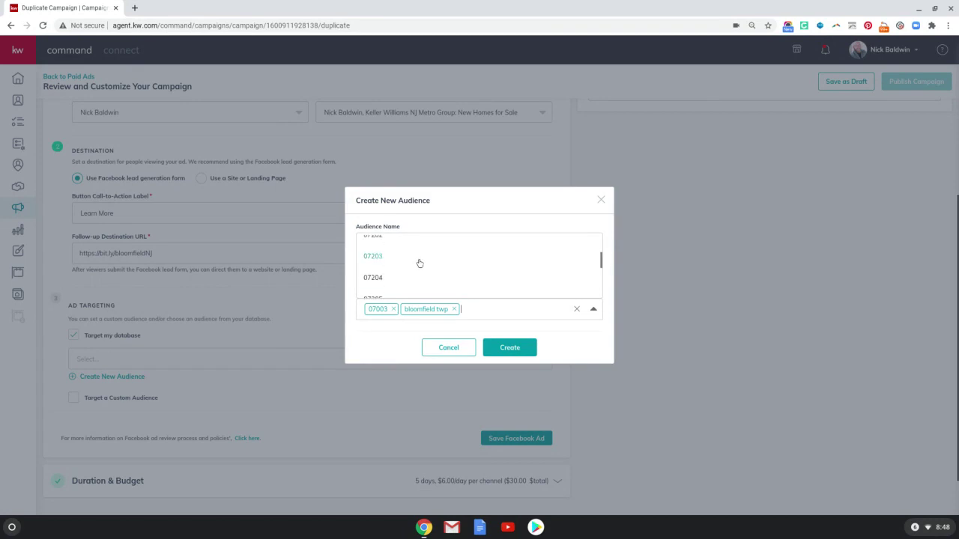
pyautogui.scroll(-8, 421, 264)
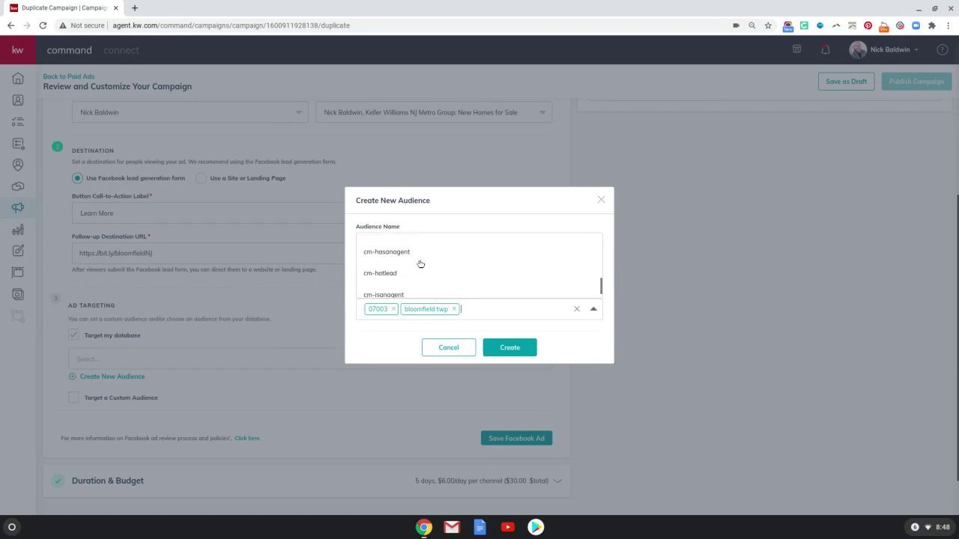
pyautogui.scroll(-3, 423, 265)
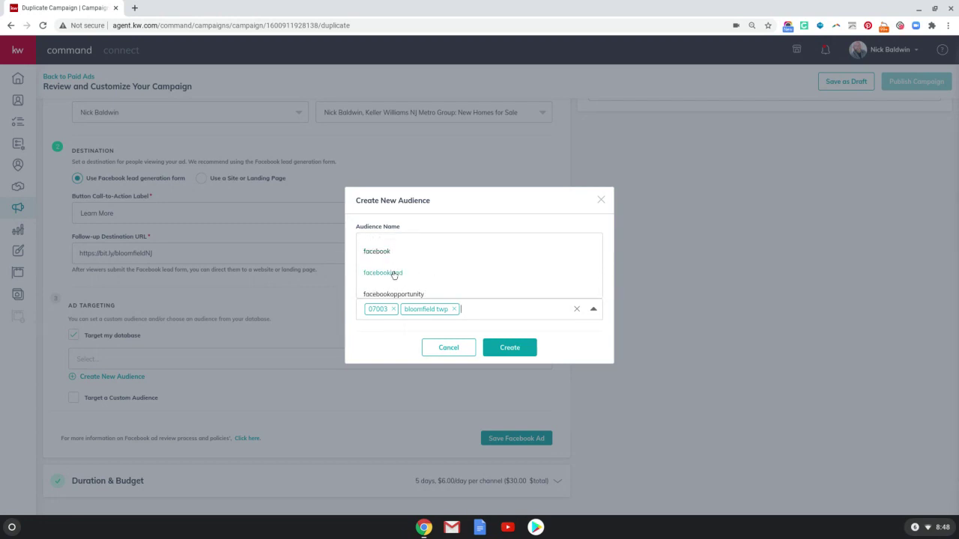
pyautogui.click(393, 272)
# - Add the forestcondo and new jersey tags and name the audience 'New Jersey FB Leads'
pyautogui.scroll(-3, 418, 278)
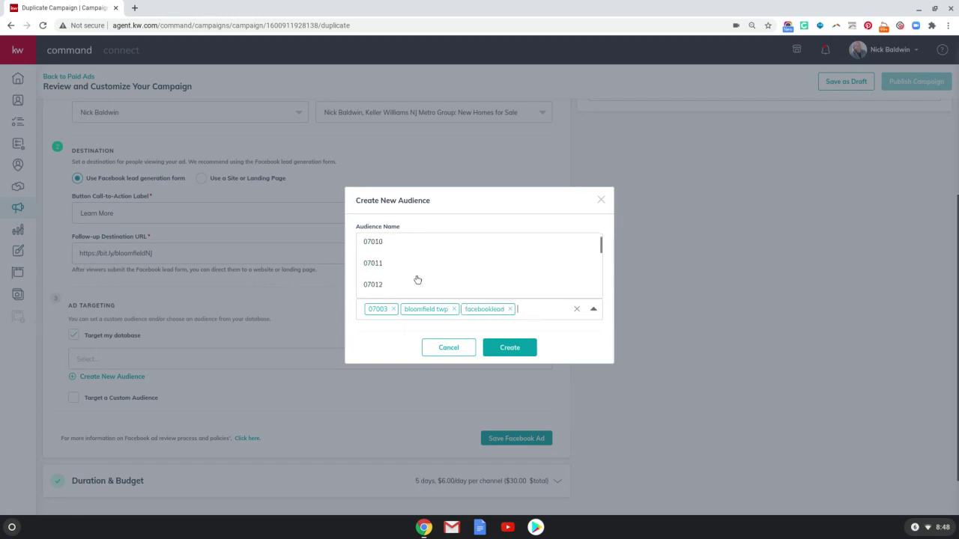
pyautogui.scroll(-6, 423, 279)
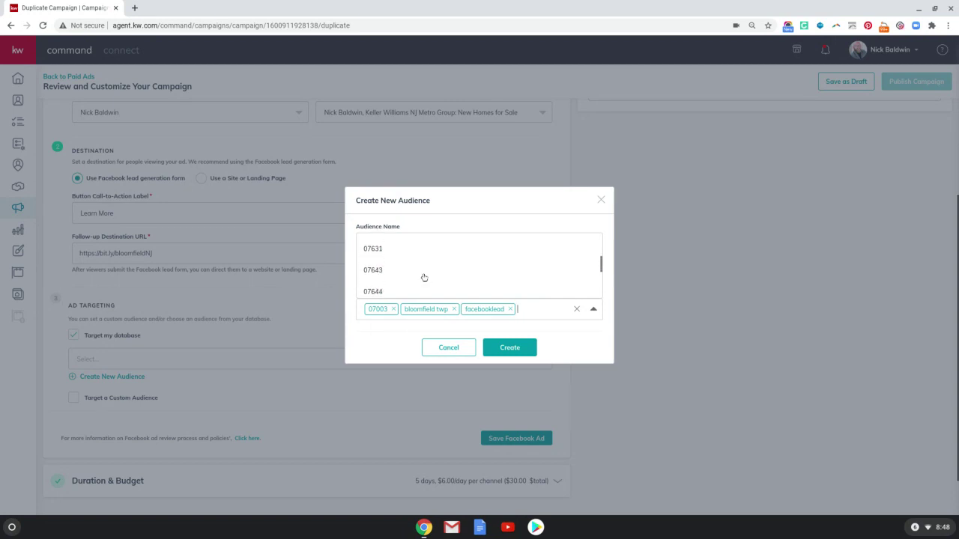
pyautogui.scroll(-8, 424, 276)
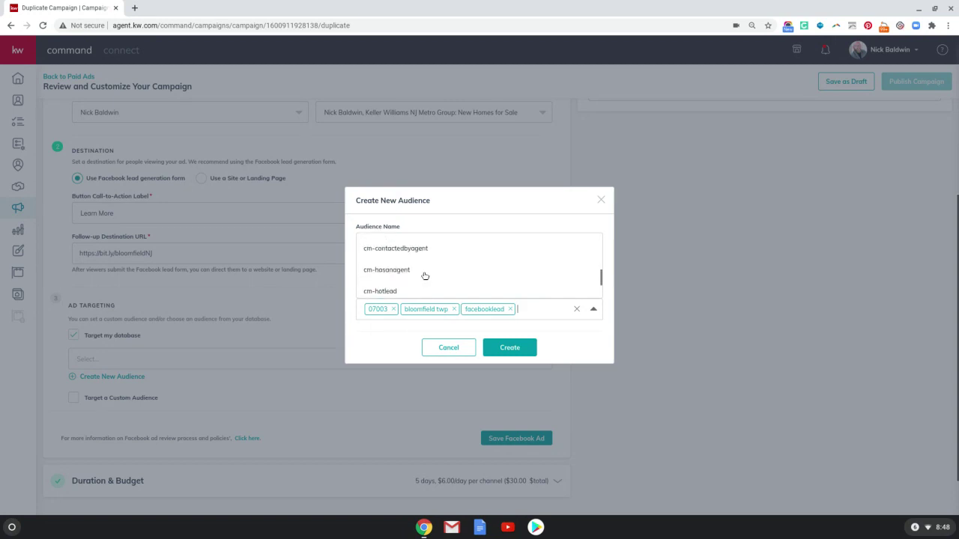
pyautogui.scroll(-8, 424, 277)
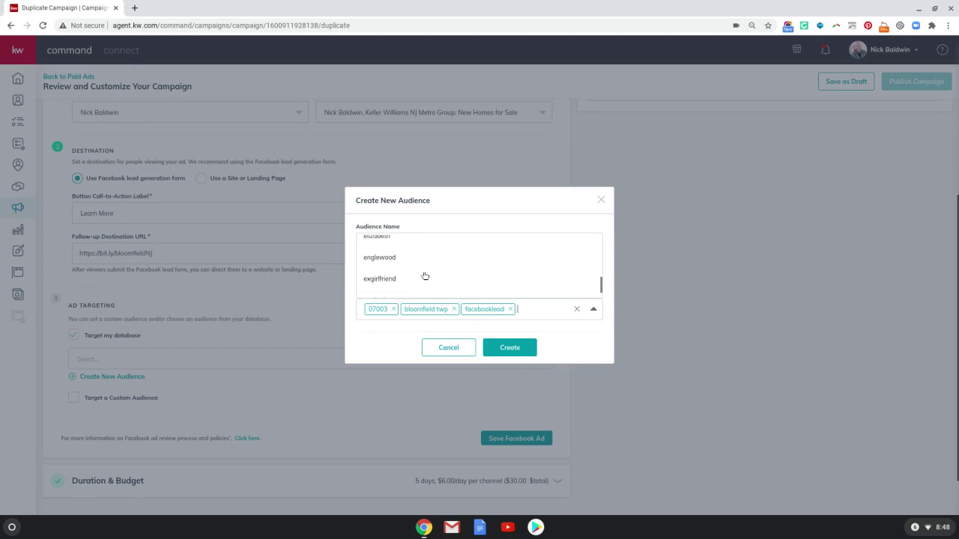
pyautogui.scroll(-4, 424, 276)
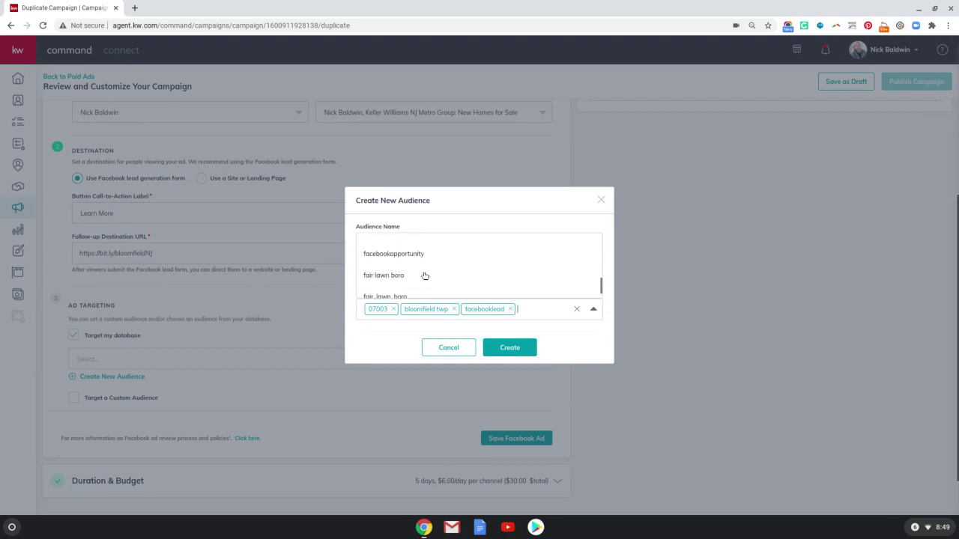
pyautogui.scroll(-5, 424, 277)
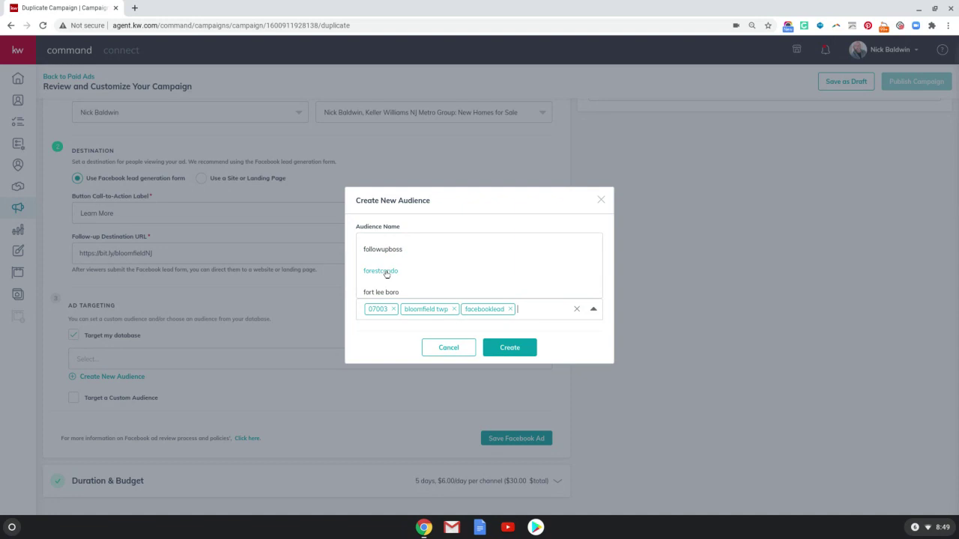
pyautogui.click(386, 273)
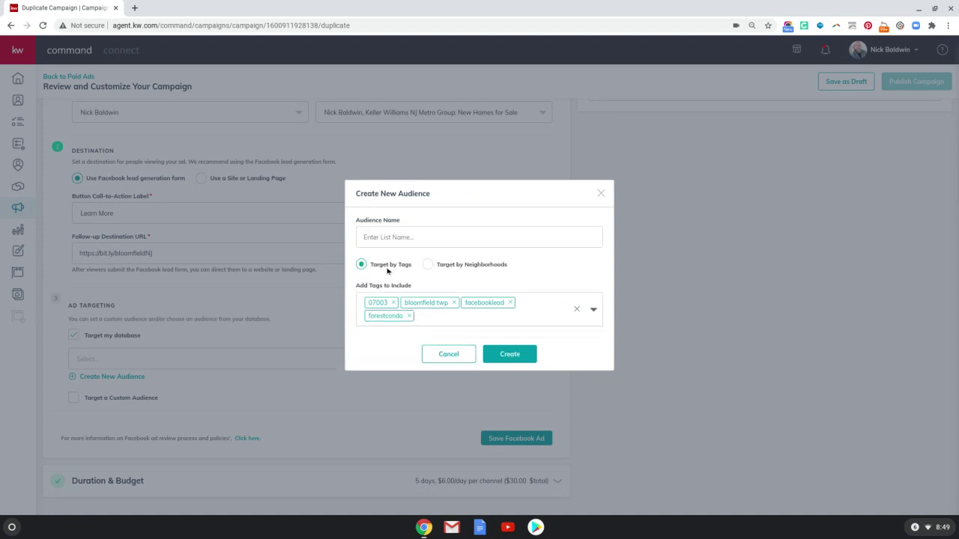
pyautogui.click(423, 318)
pyautogui.scroll(-10, 419, 271)
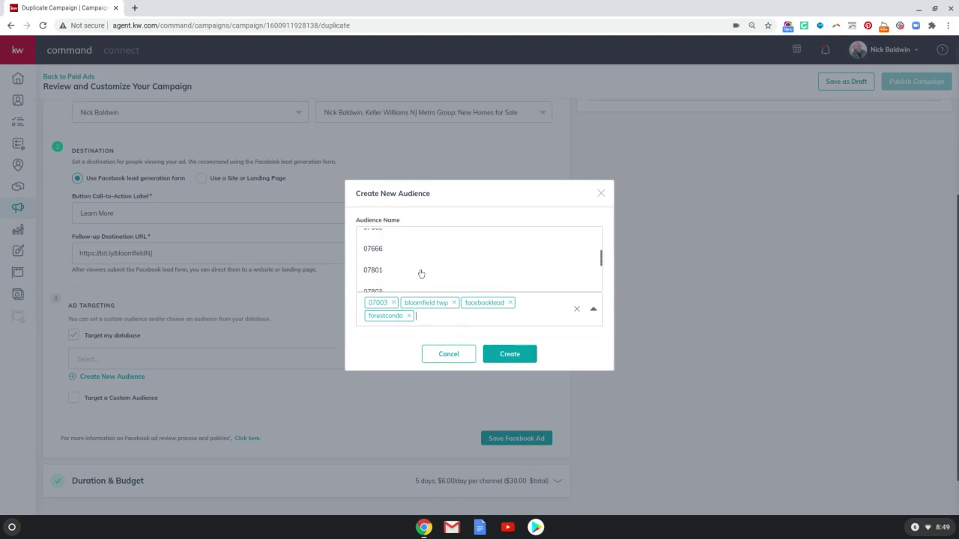
pyautogui.scroll(-10, 424, 275)
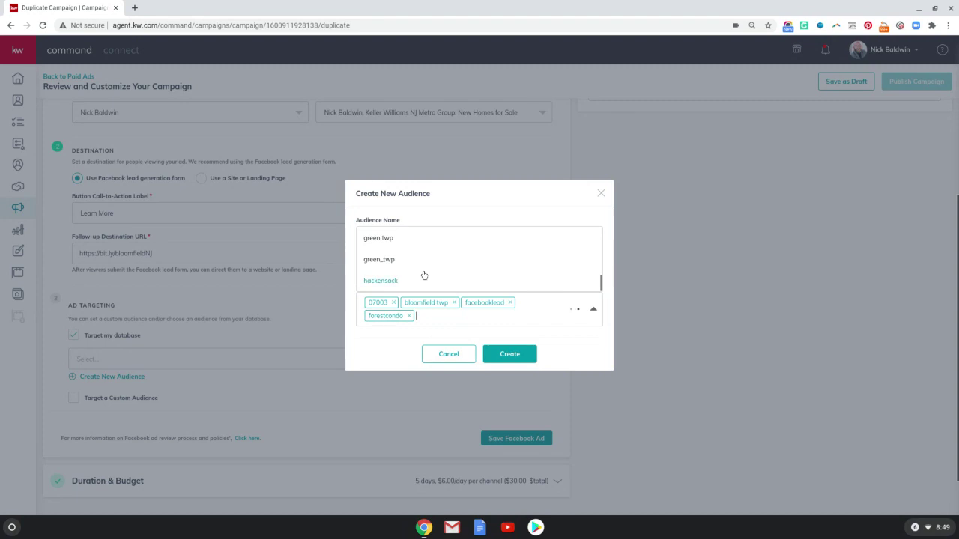
pyautogui.scroll(-10, 424, 275)
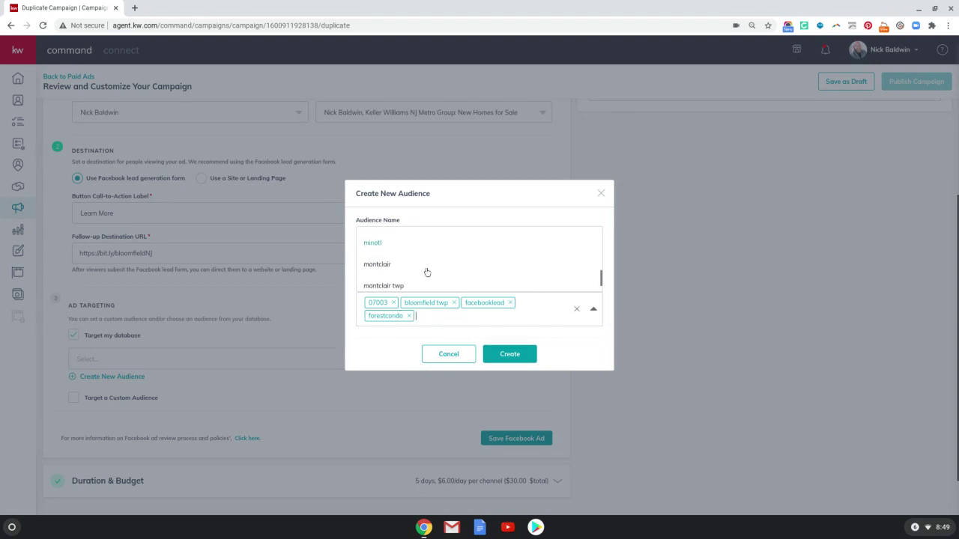
pyautogui.scroll(2, 424, 272)
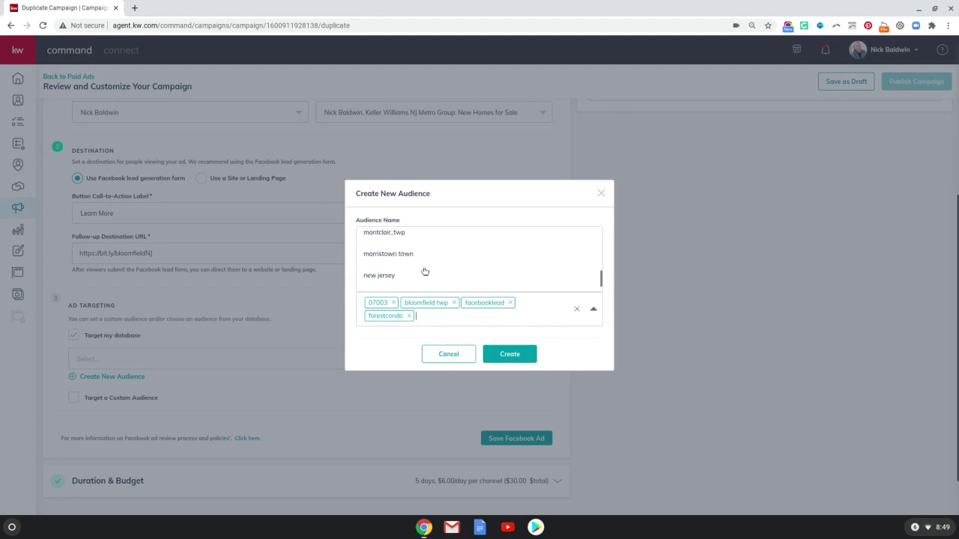
pyautogui.click(392, 280)
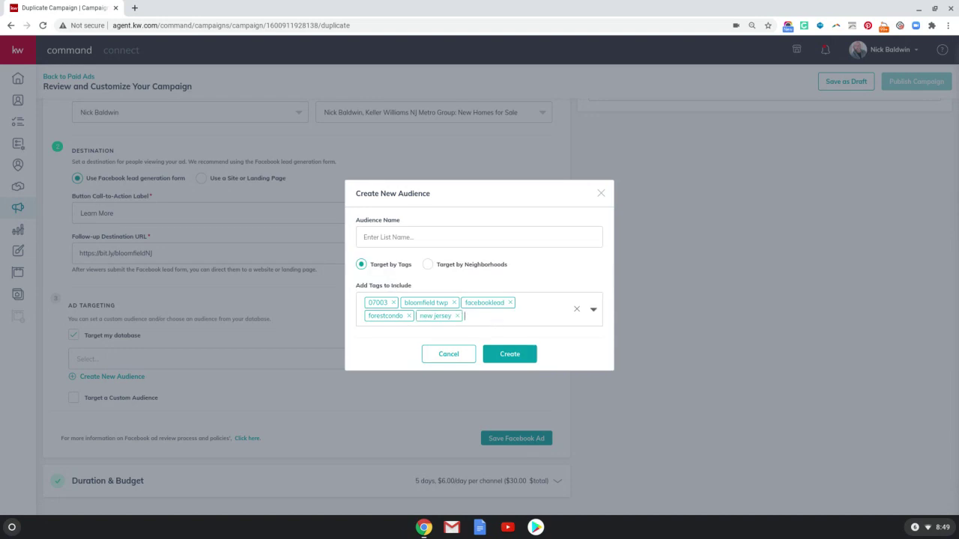
pyautogui.click(403, 237)
pyautogui.write('New Jersey FB Leads')
# - Create the audience and select New Jersey FB Leads (512 contacts) under Target my database
pyautogui.click(511, 354)
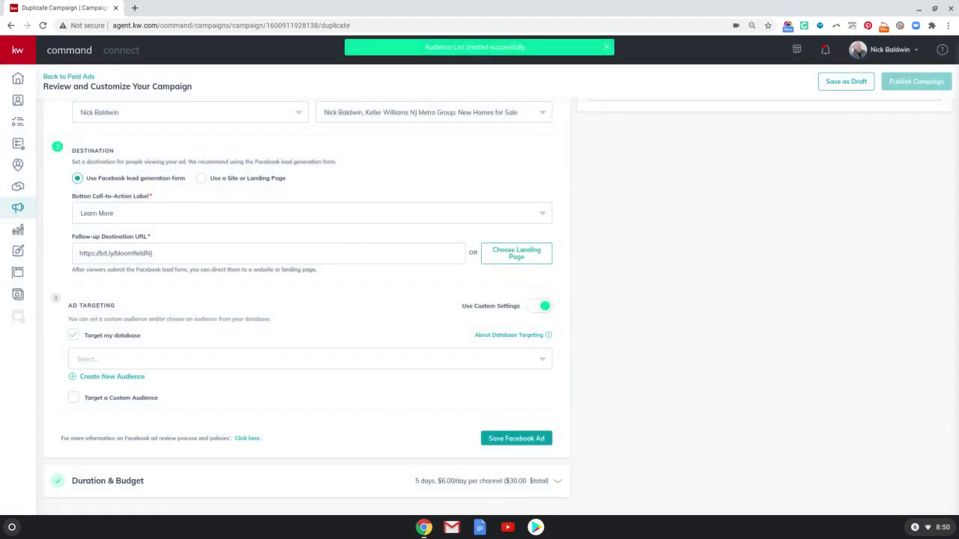
pyautogui.click(343, 365)
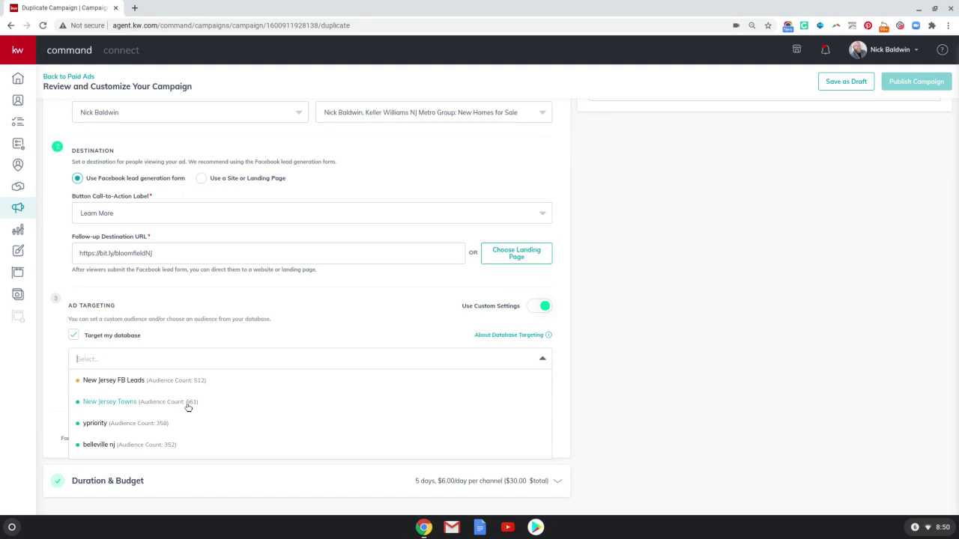
pyautogui.scroll(-1, 153, 406)
pyautogui.scroll(-2, 154, 406)
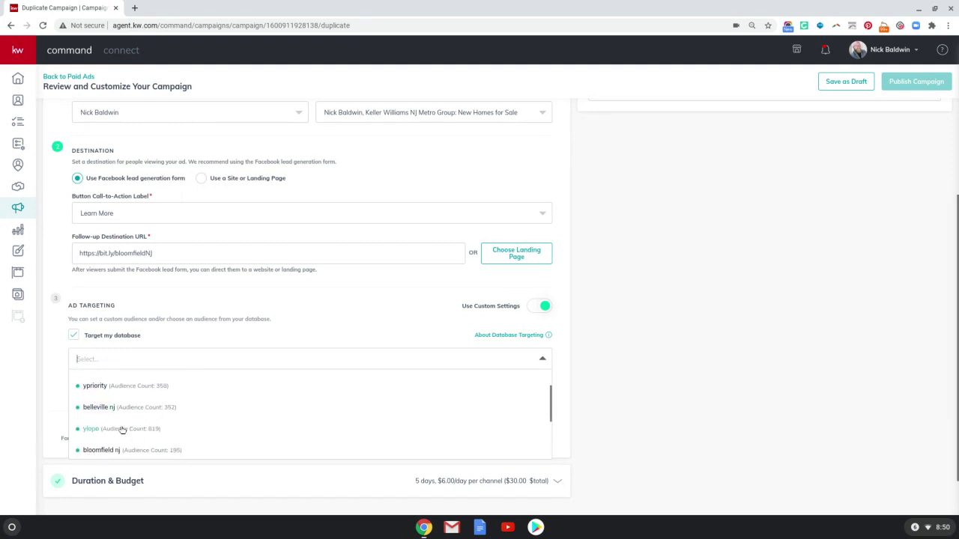
pyautogui.scroll(-2, 124, 433)
pyautogui.scroll(3, 149, 432)
pyautogui.scroll(1, 149, 432)
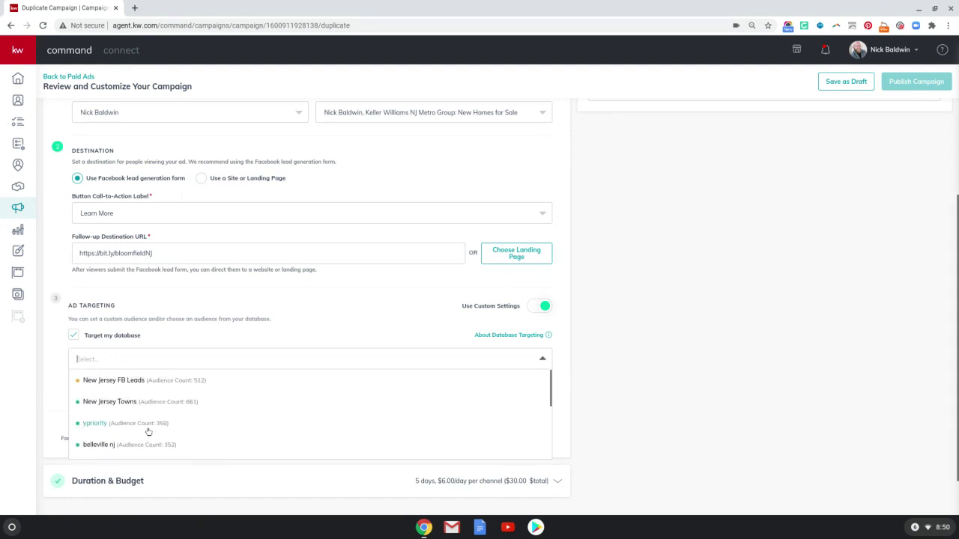
pyautogui.click(179, 383)
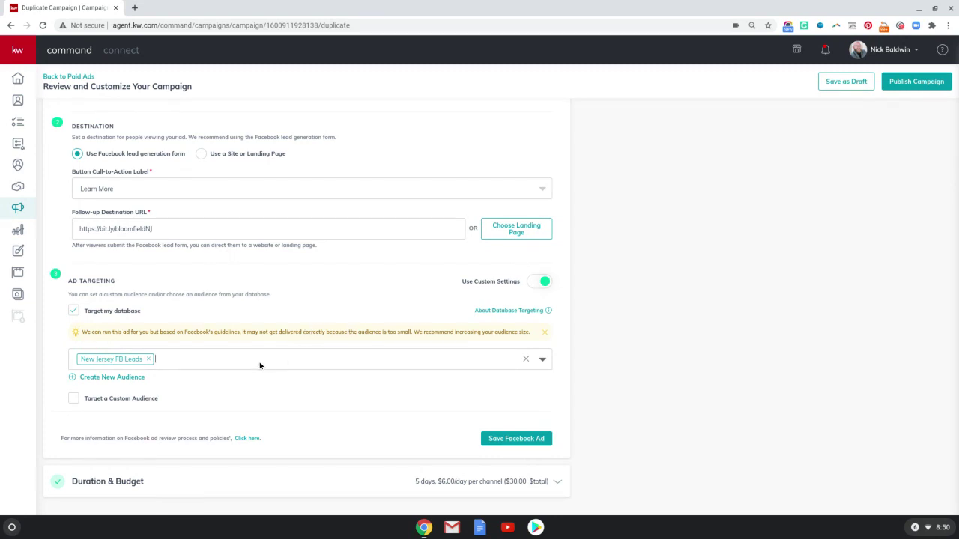
# - Add New Jersey Towns, ylopo and belleville nj audiences to targeting and save the Facebook ad
pyautogui.click(242, 361)
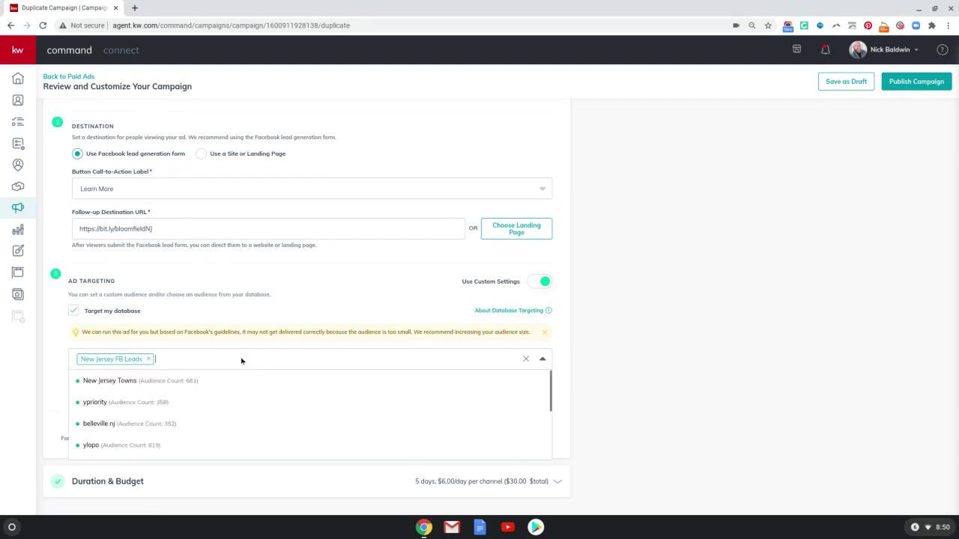
pyautogui.click(169, 382)
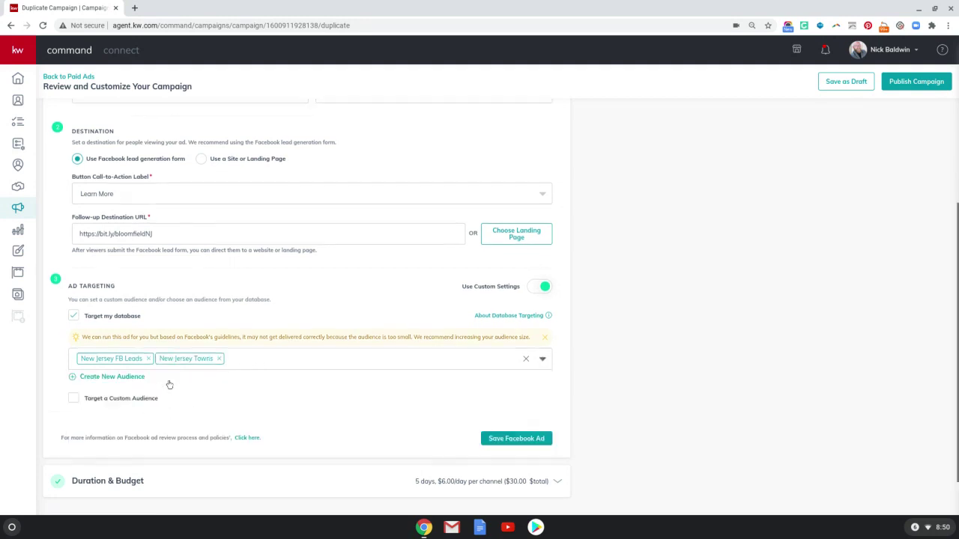
pyautogui.click(256, 363)
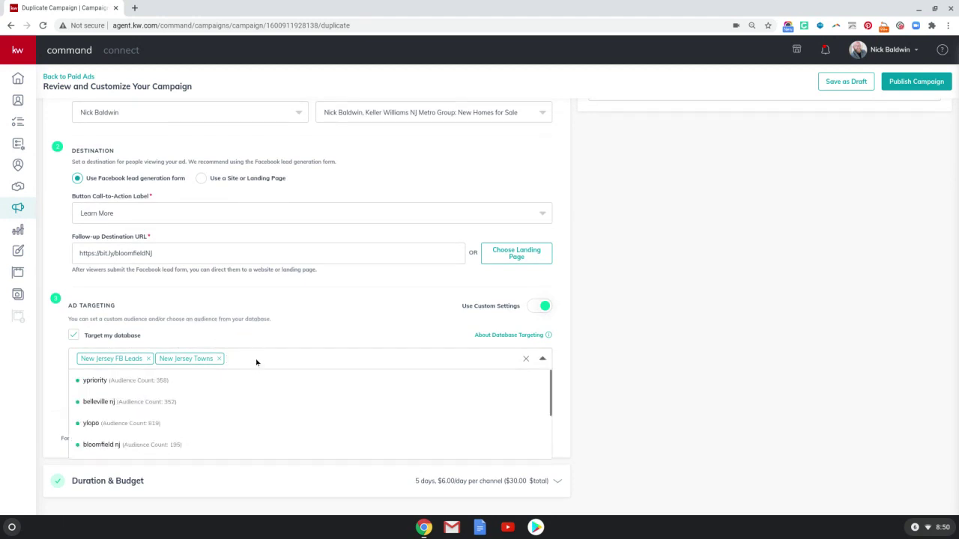
pyautogui.click(148, 429)
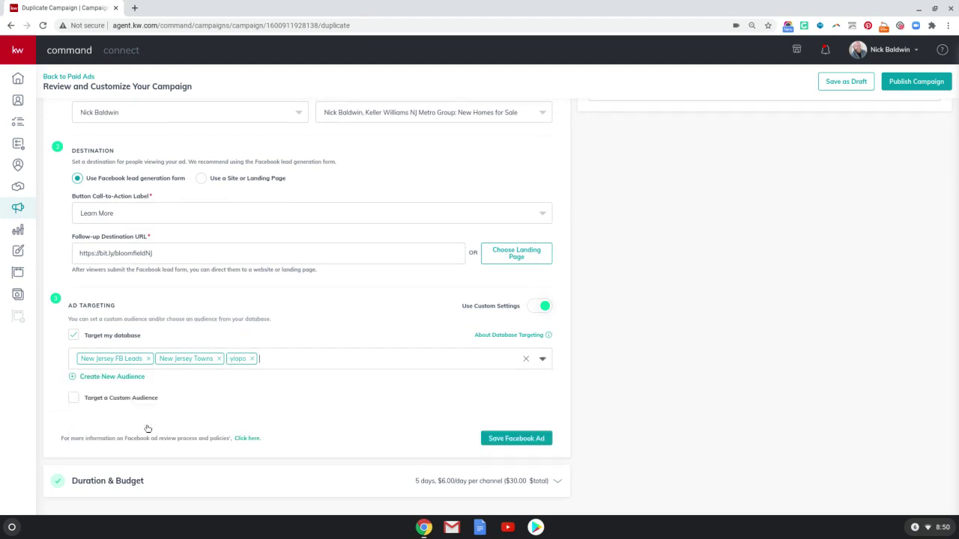
pyautogui.click(295, 361)
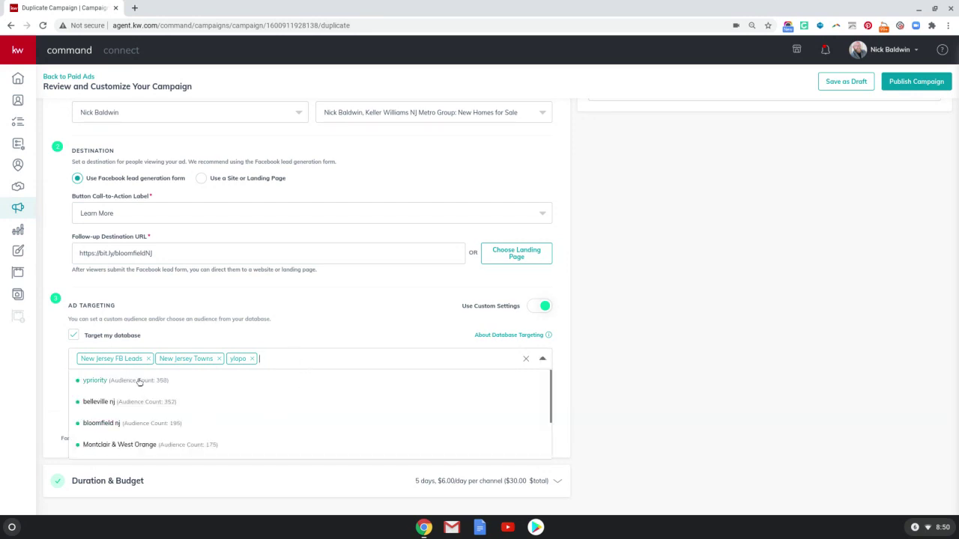
pyautogui.click(132, 407)
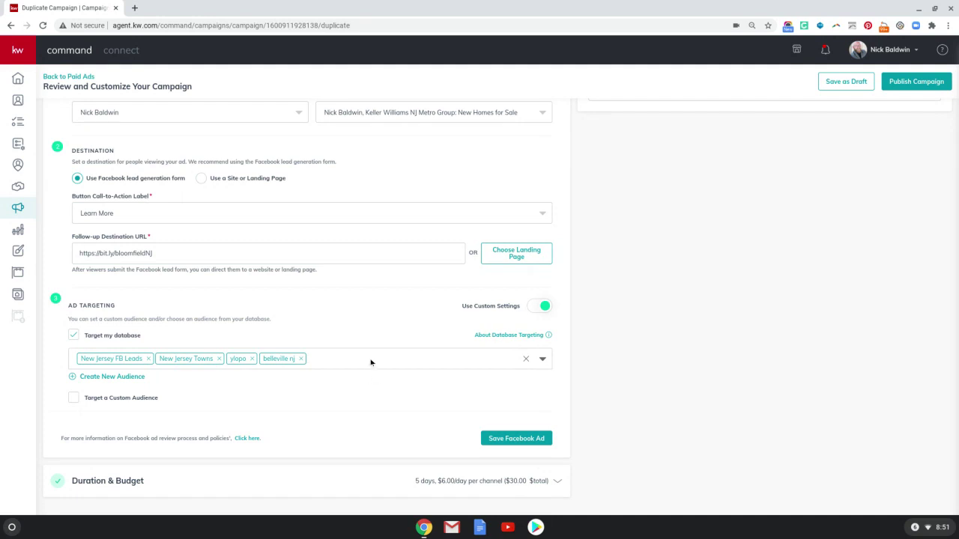
pyautogui.click(517, 440)
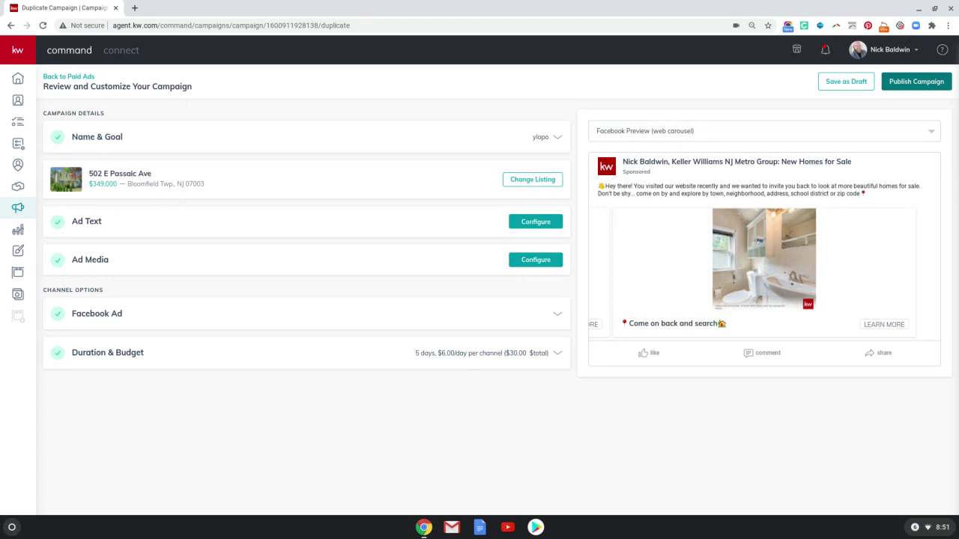
# - Exit to Paid Ads and confirm leaving without saving the campaign
pyautogui.click(70, 77)
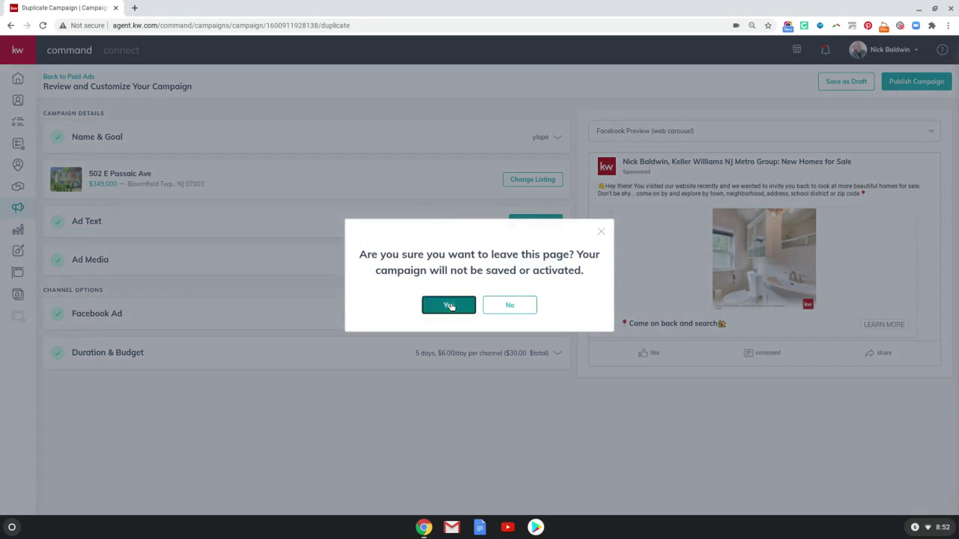
pyautogui.click(457, 307)
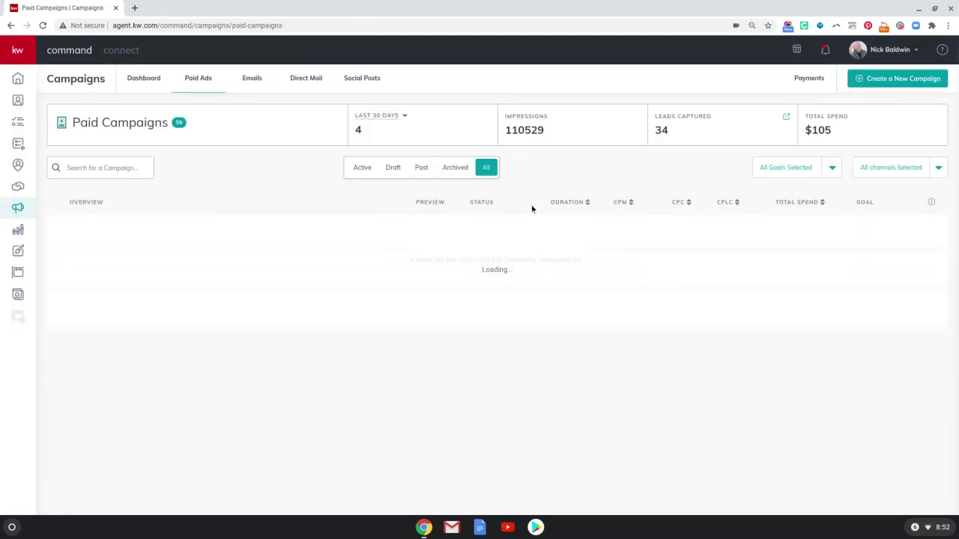